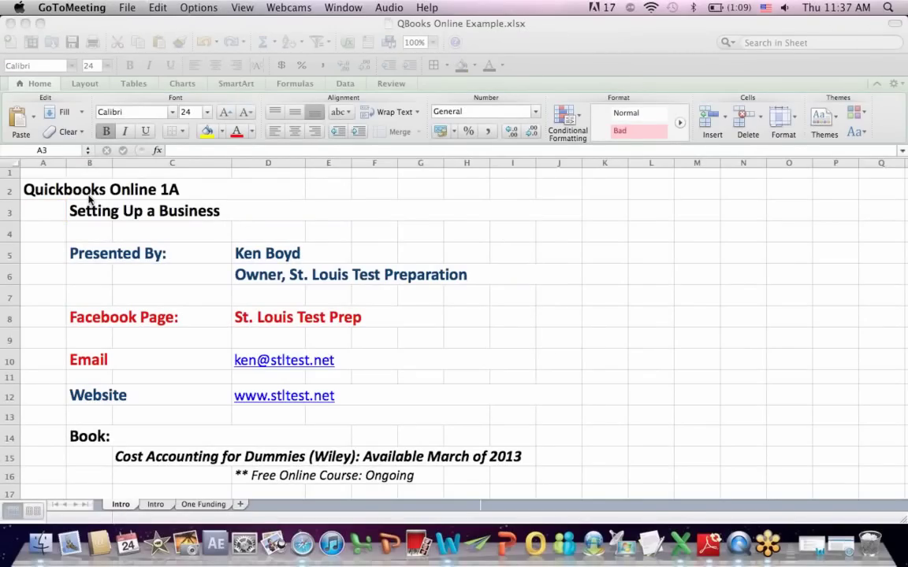
# Walk through the title sheet's subtitle, presenter details, and Facebook Page, Email, Website and Book entries
pyautogui.click(90, 207)
pyautogui.click(93, 215)
pyautogui.click(245, 254)
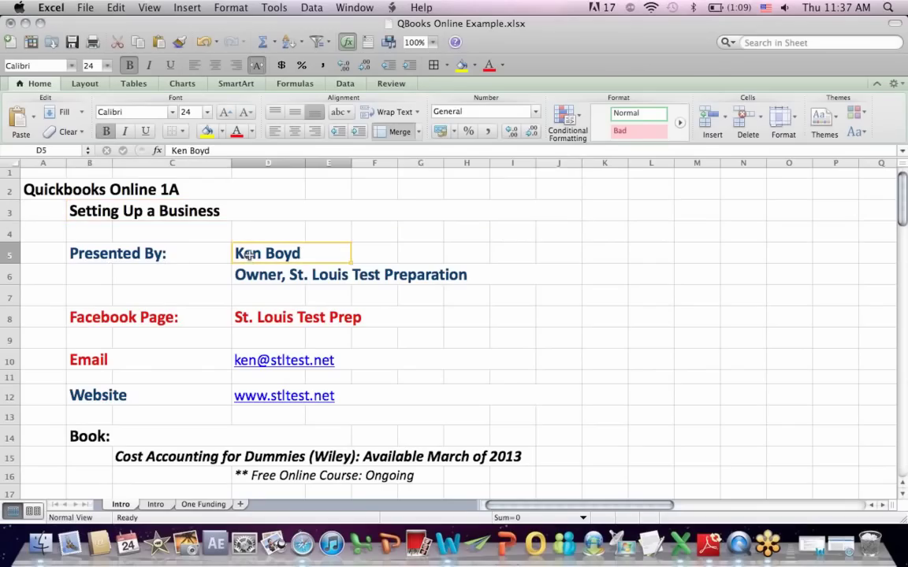
pyautogui.click(237, 268)
pyautogui.click(93, 313)
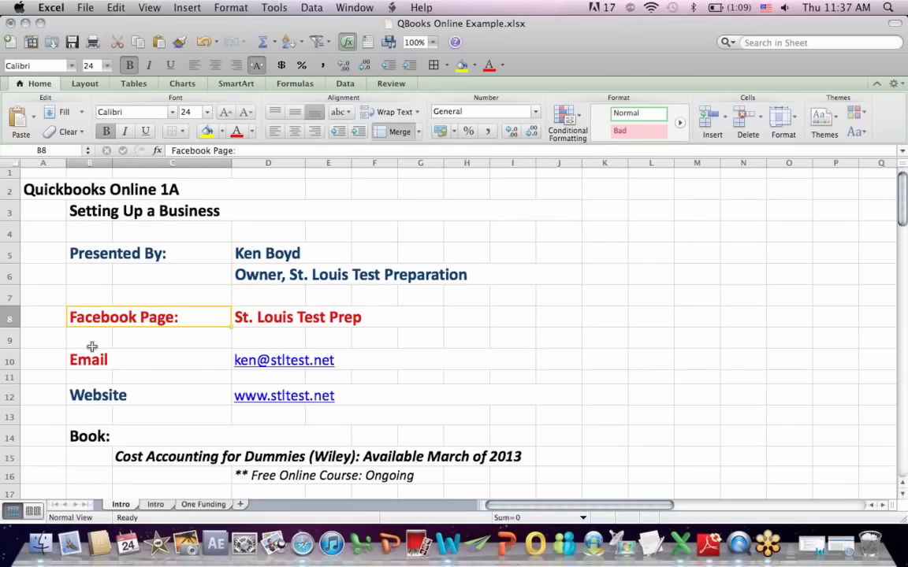
pyautogui.click(91, 357)
pyautogui.click(87, 401)
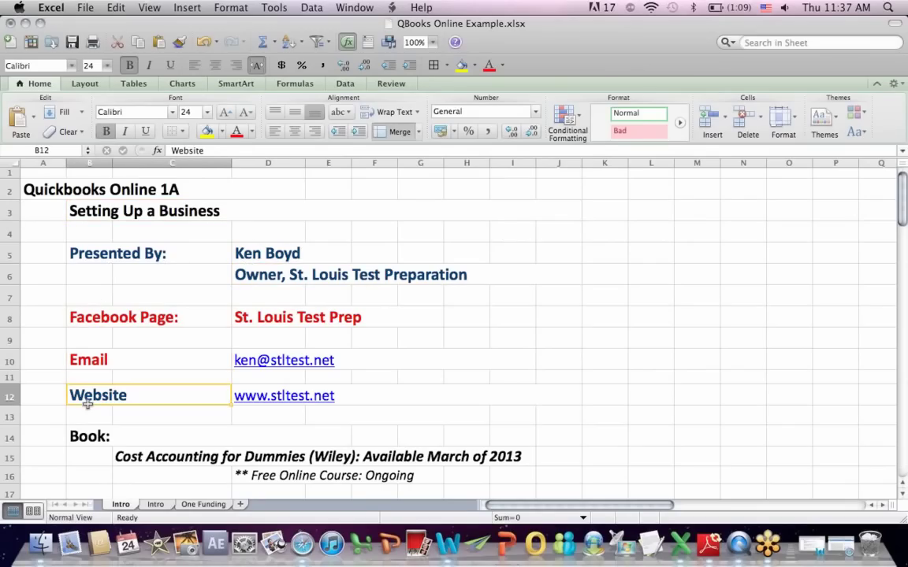
pyautogui.click(86, 435)
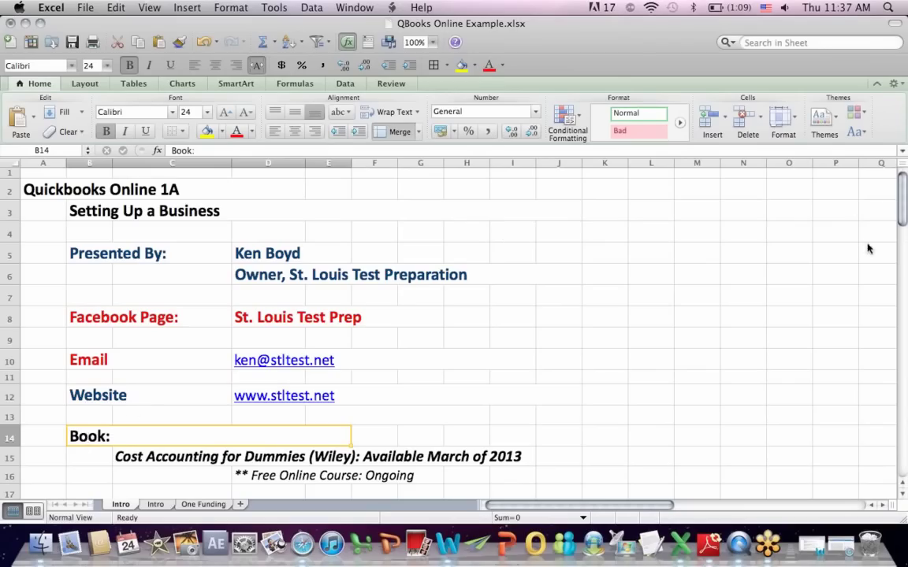
# Switch to the second Intro sheet and highlight the Getting Around Quickbooks topic
pyautogui.moveTo(902, 193); pyautogui.dragTo(898, 231)
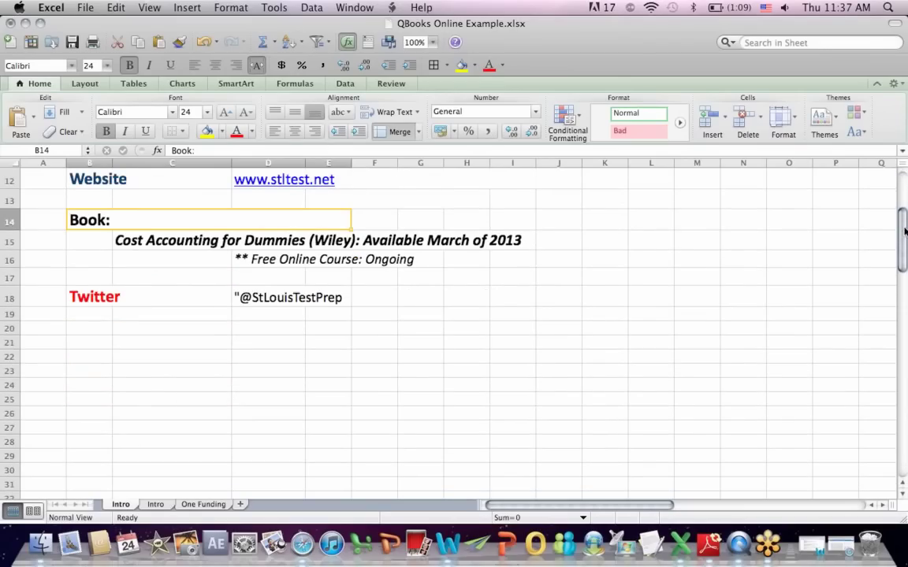
pyautogui.click(155, 504)
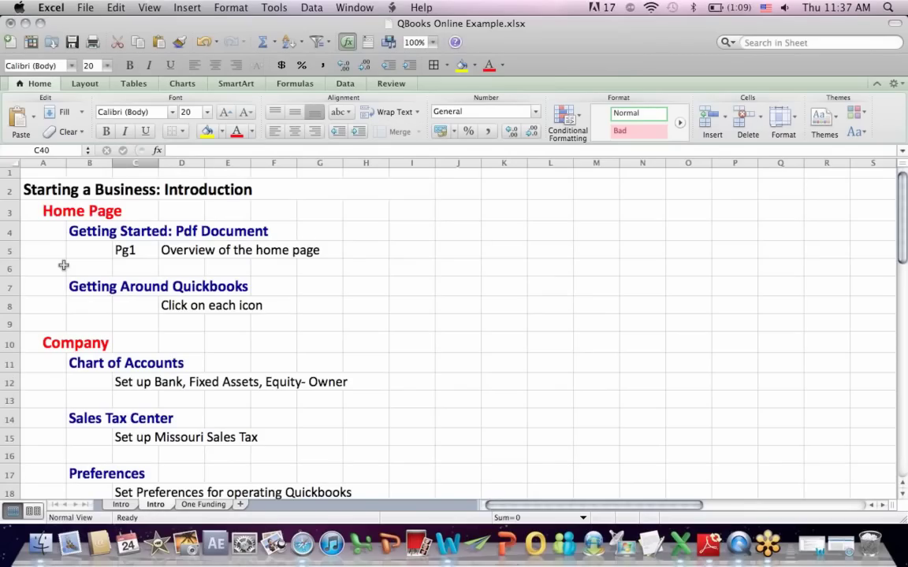
pyautogui.click(79, 285)
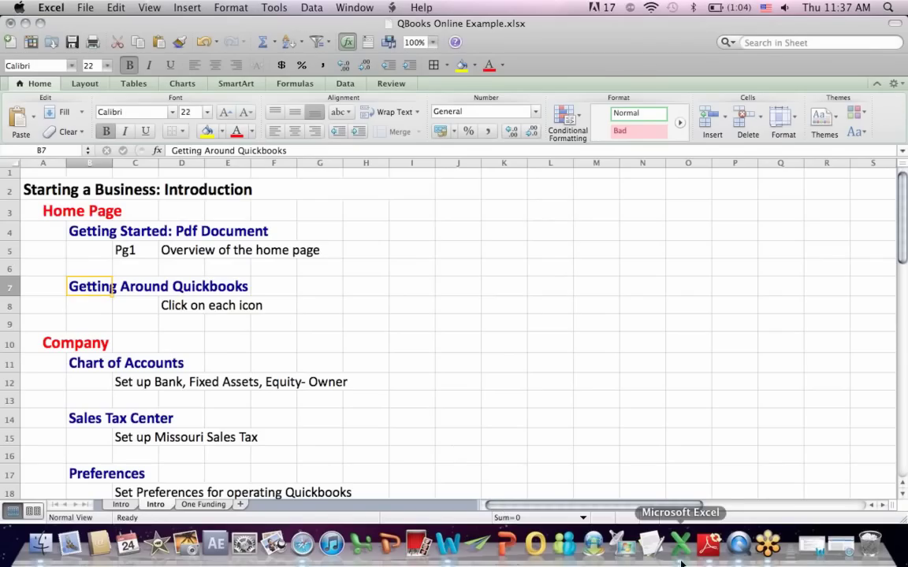
# Return to QuickBooks Online in Safari and scroll through the Getting Started page's videos and guide
pyautogui.click(842, 544)
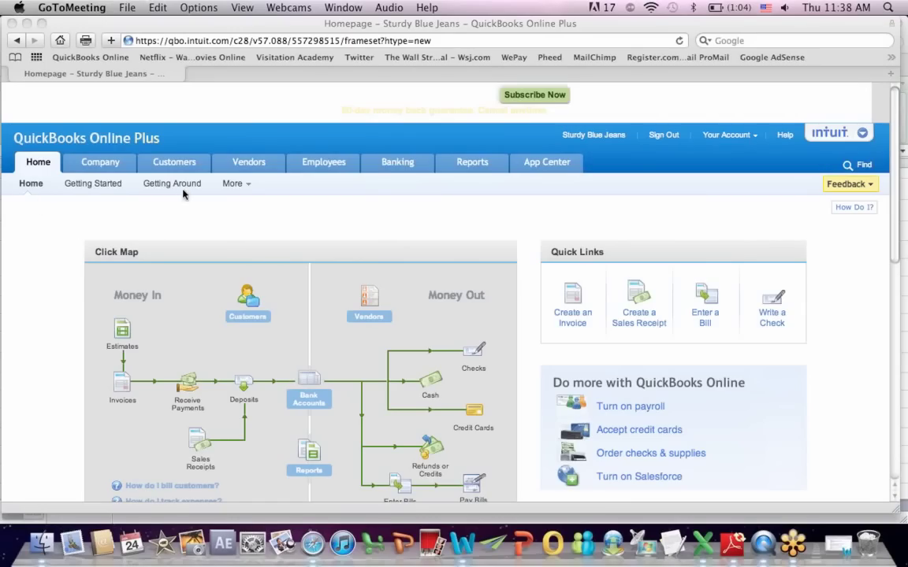
pyautogui.click(95, 183)
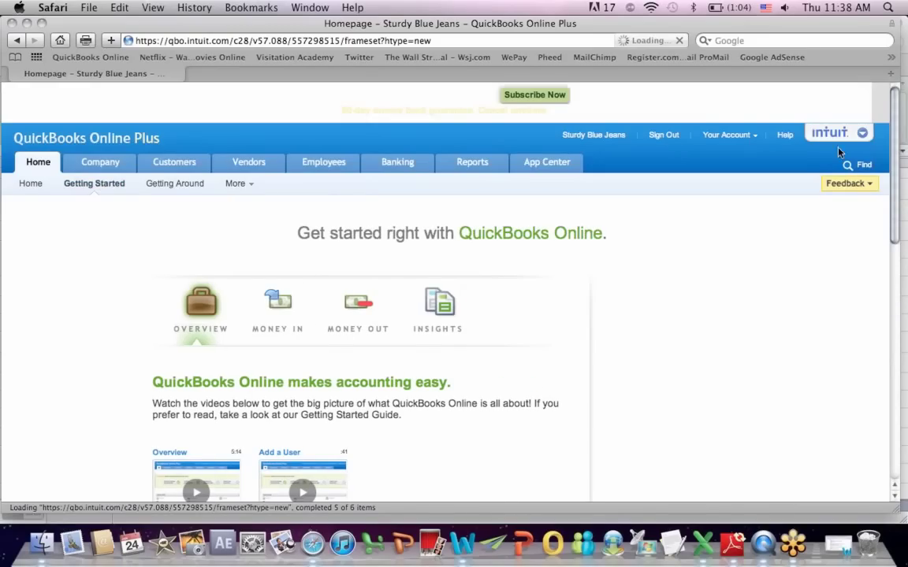
pyautogui.scroll(-1, 896, 126)
pyautogui.scroll(-5, 896, 126)
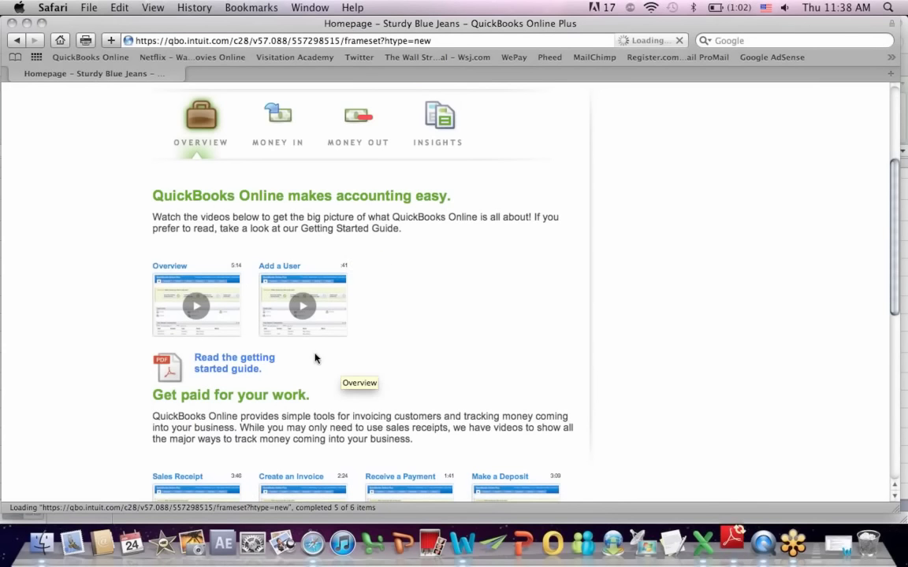
pyautogui.moveTo(894, 248); pyautogui.dragTo(888, 141)
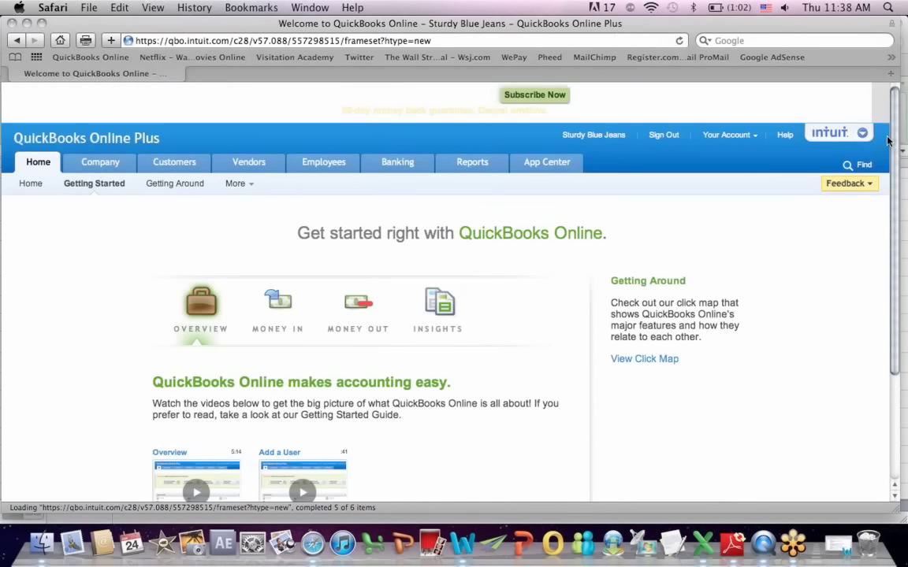
# Open Getting Around, dismiss the 'How does this page work?' help, and scroll to the Money In/Money Out diagram
pyautogui.click(171, 187)
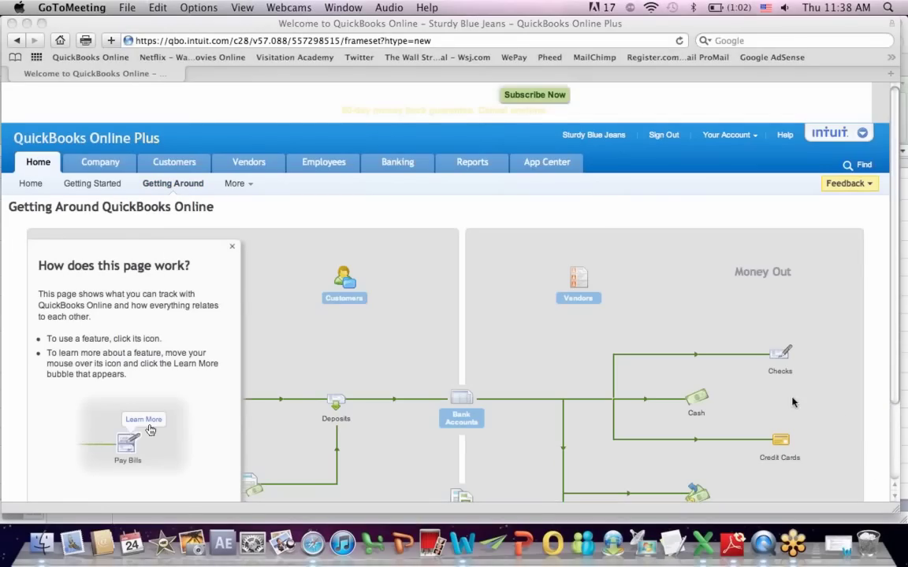
pyautogui.click(233, 246)
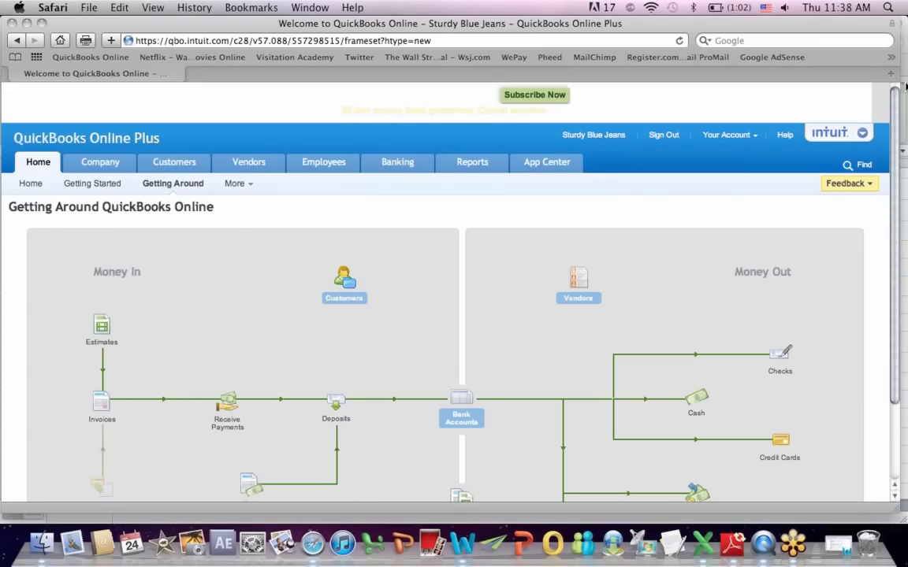
pyautogui.scroll(-3, 904, 134)
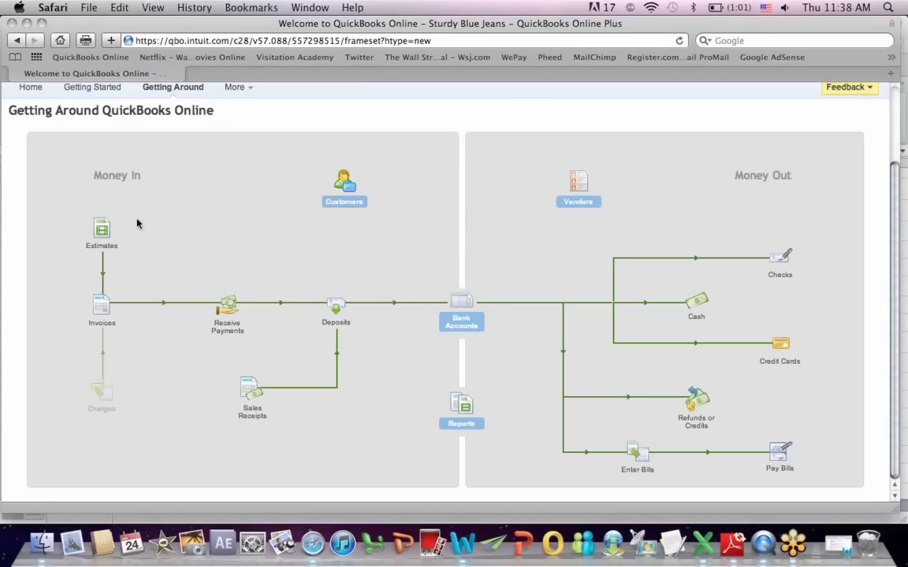
pyautogui.click(119, 204)
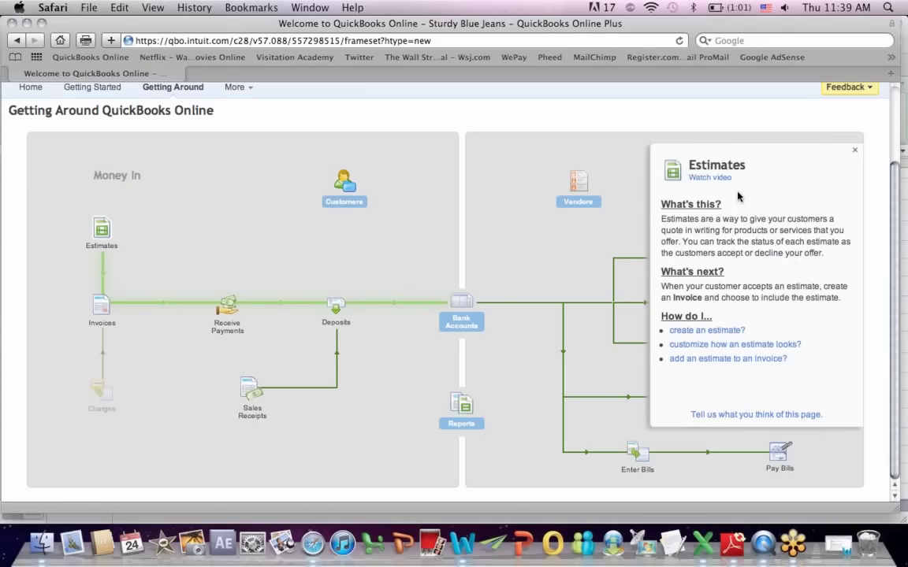
pyautogui.click(853, 153)
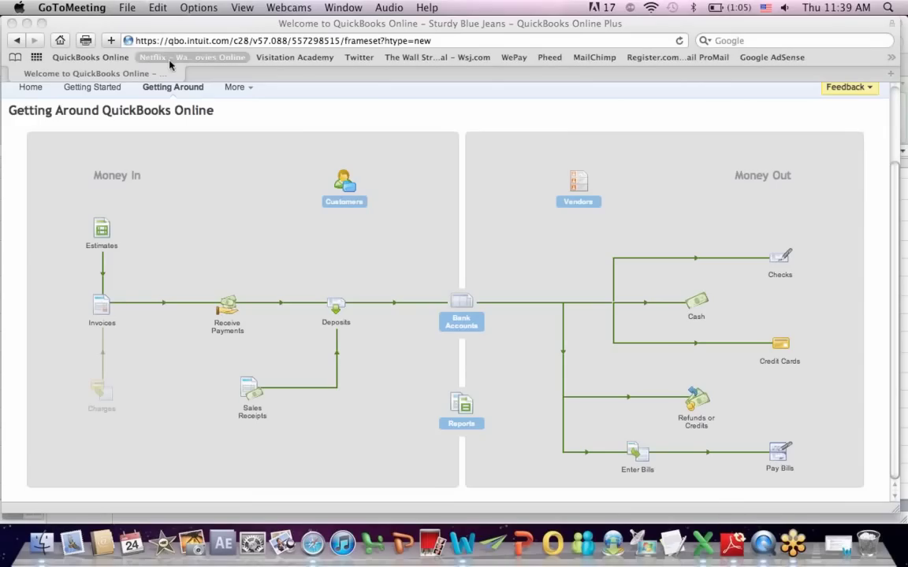
pyautogui.click(176, 93)
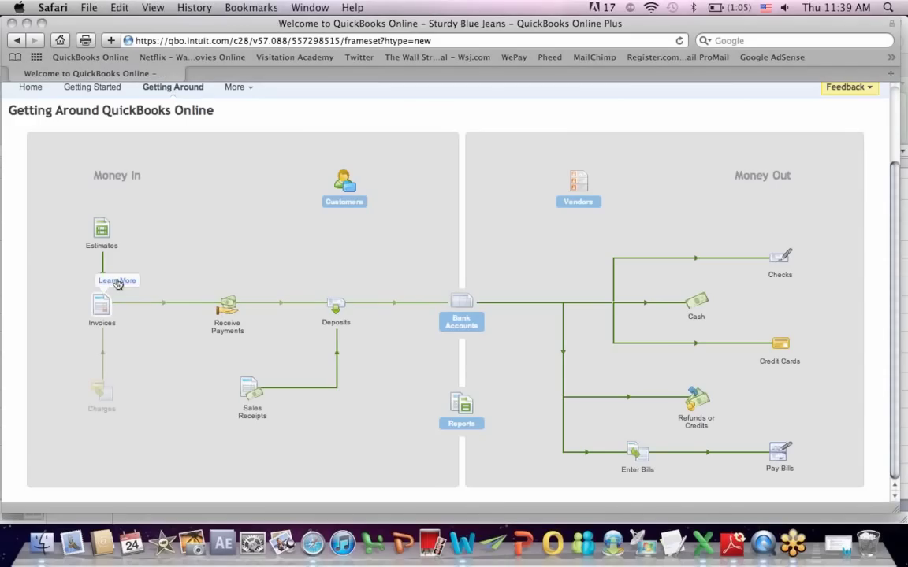
pyautogui.click(117, 282)
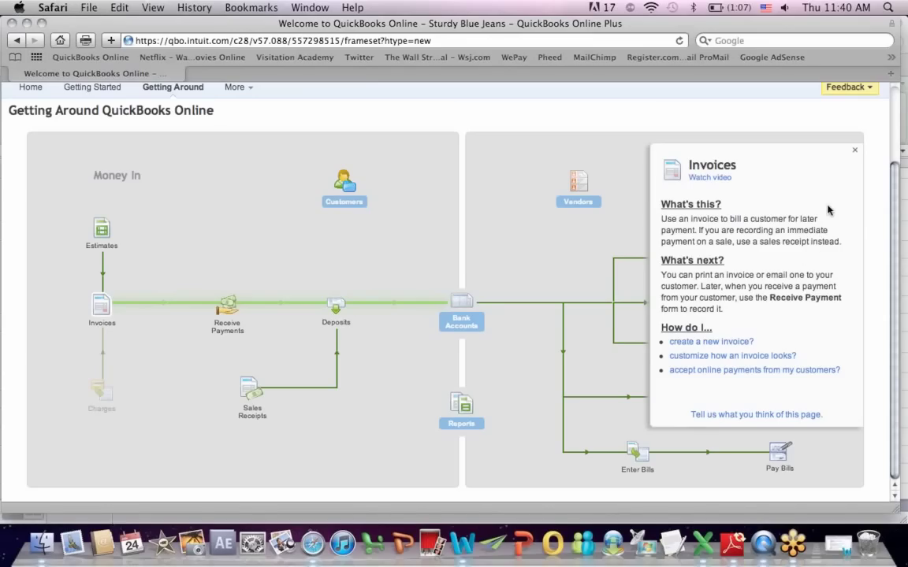
pyautogui.click(855, 154)
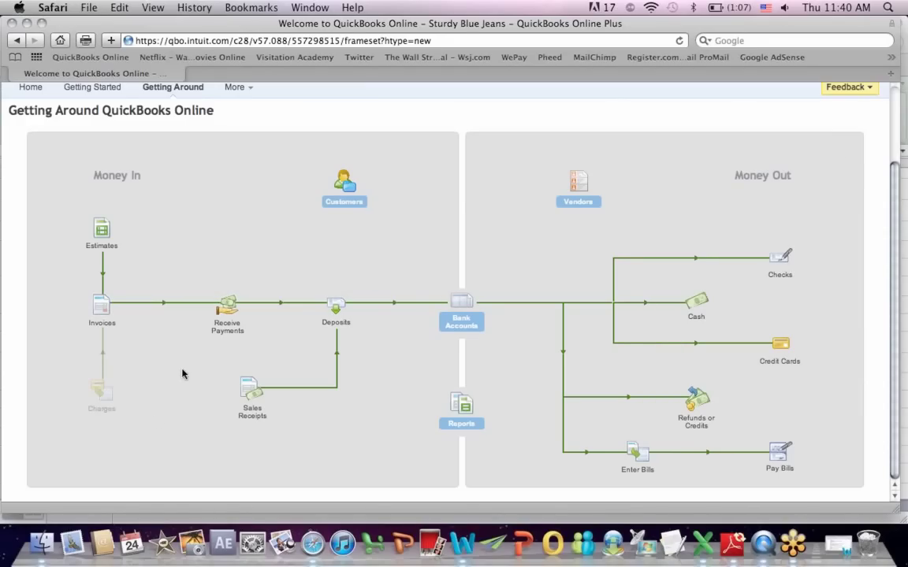
pyautogui.click(124, 368)
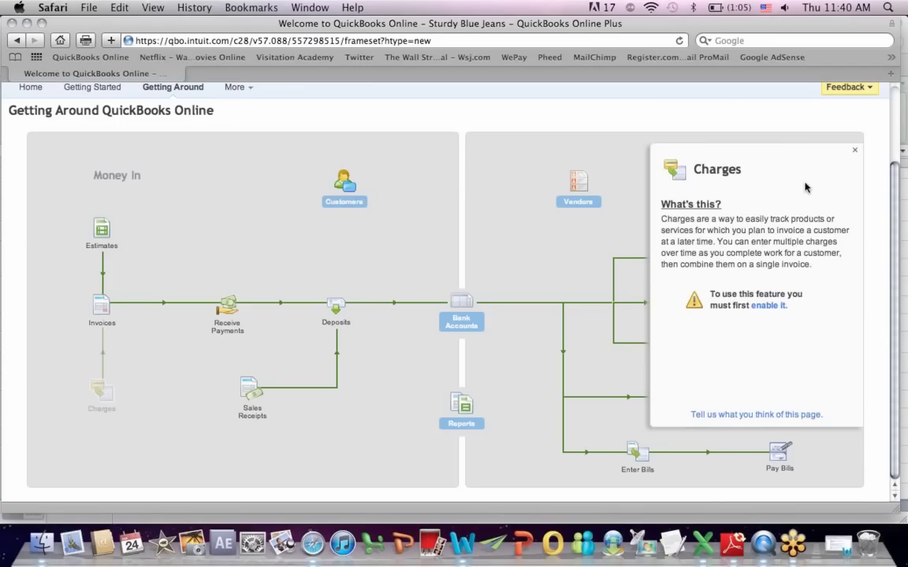
pyautogui.click(857, 153)
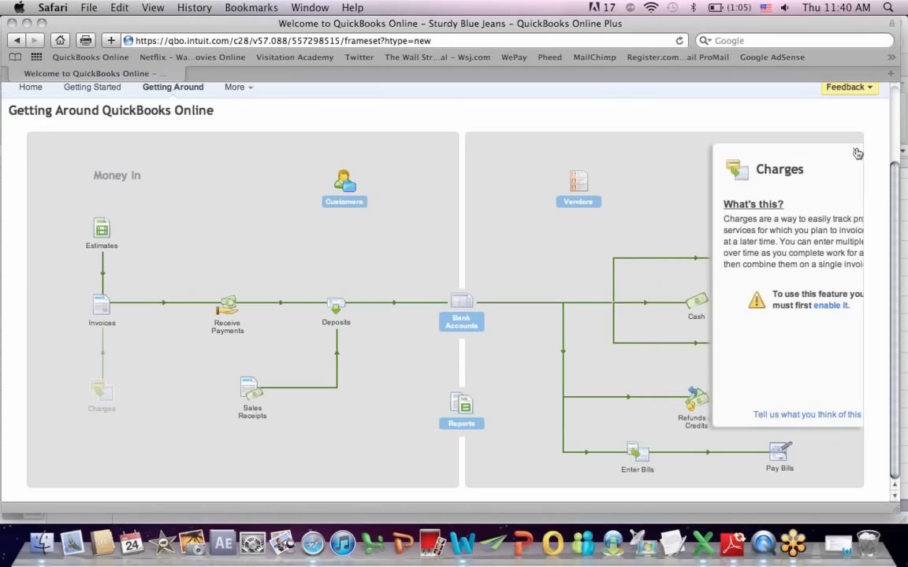
pyautogui.click(242, 281)
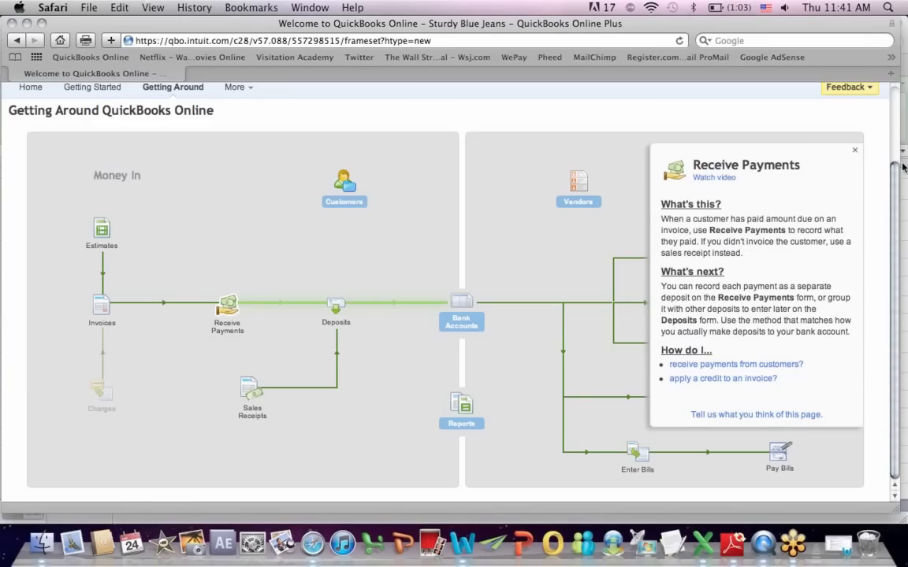
pyautogui.click(855, 154)
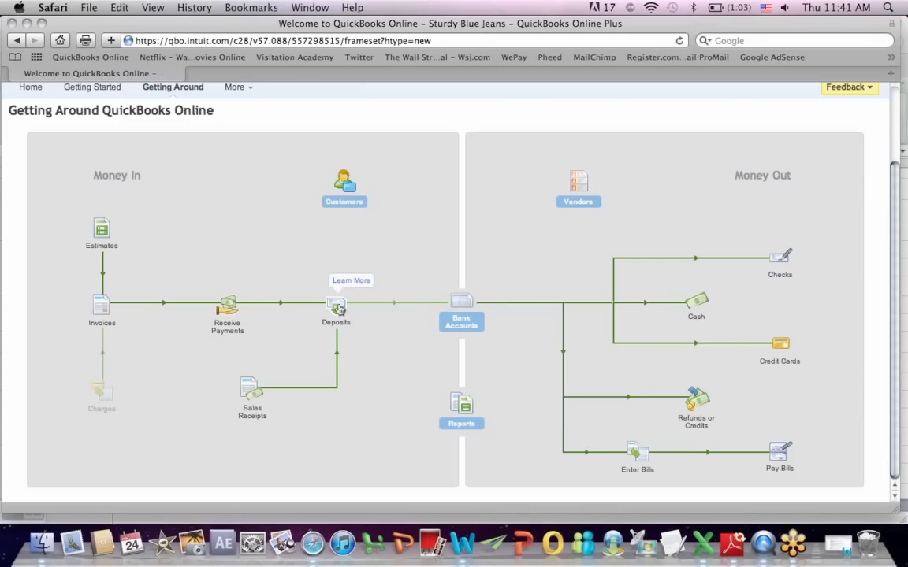
pyautogui.click(353, 281)
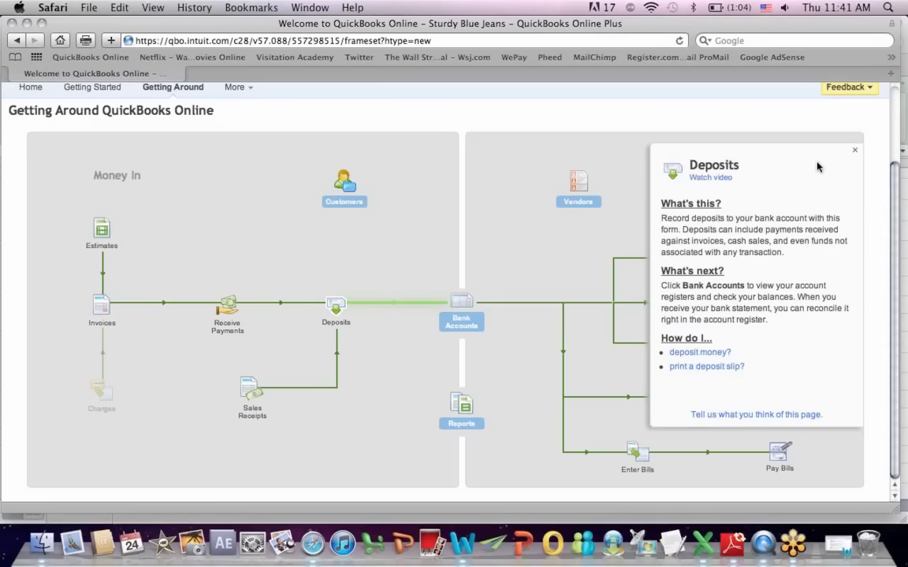
pyautogui.click(855, 152)
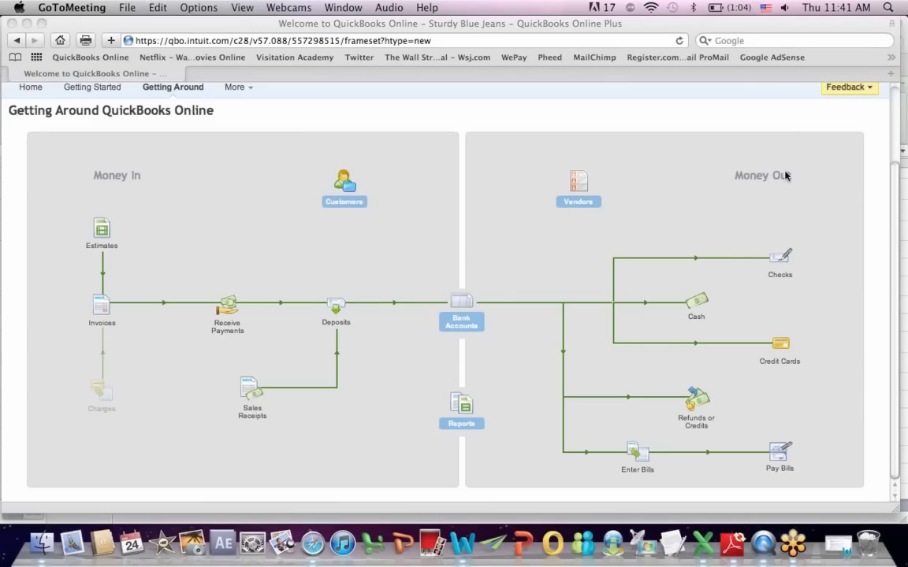
pyautogui.click(892, 170)
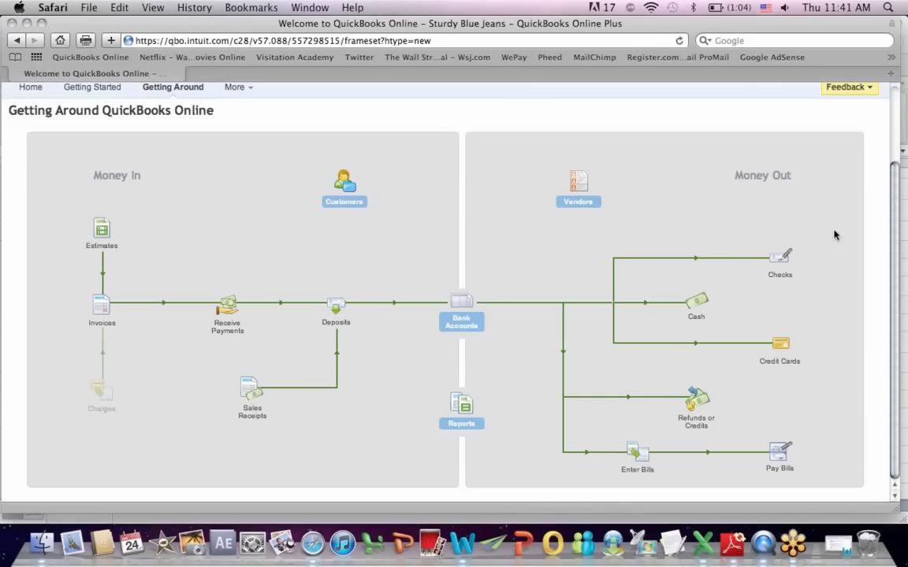
# Review and close the Refunds or Credits explanation, then open the Enter Bills Learn More bubble
pyautogui.moveTo(717, 302)
pyautogui.click(711, 376)
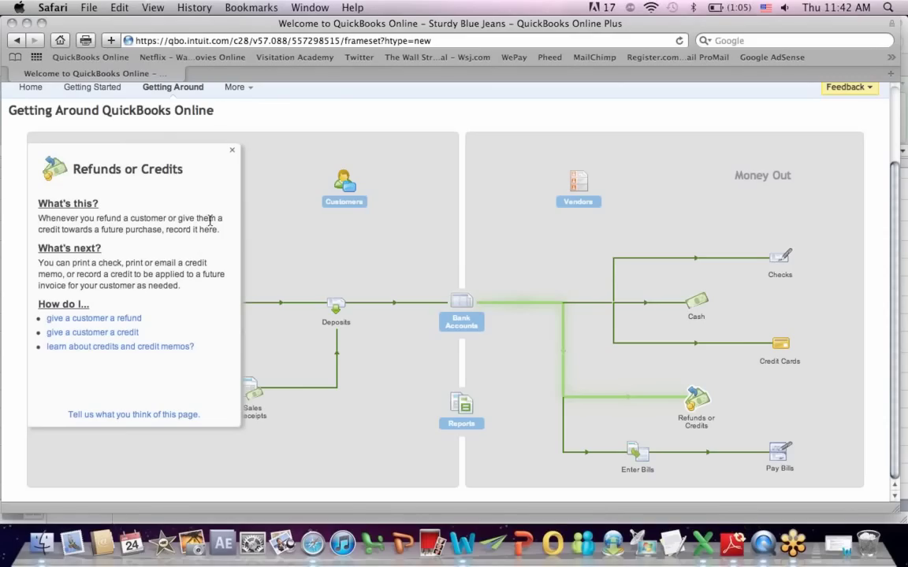
pyautogui.click(229, 152)
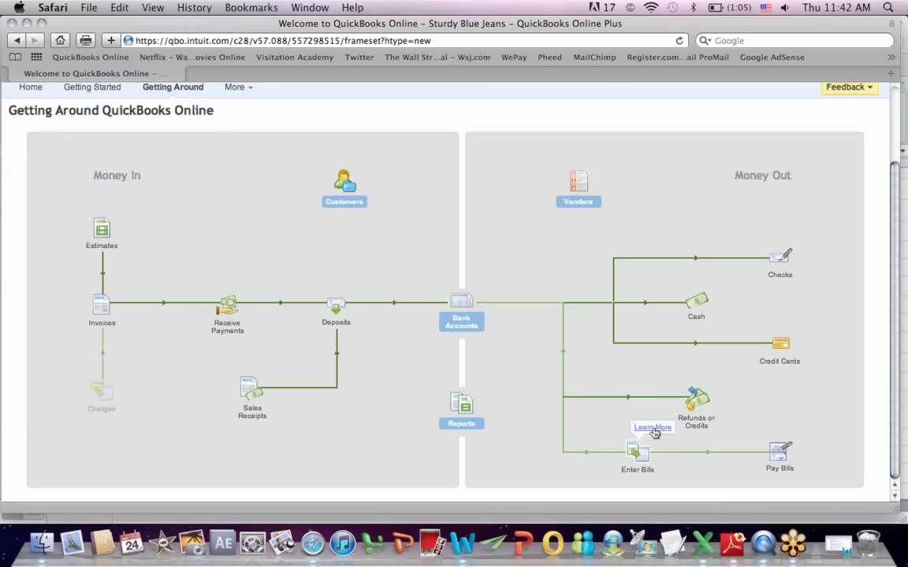
pyautogui.click(655, 430)
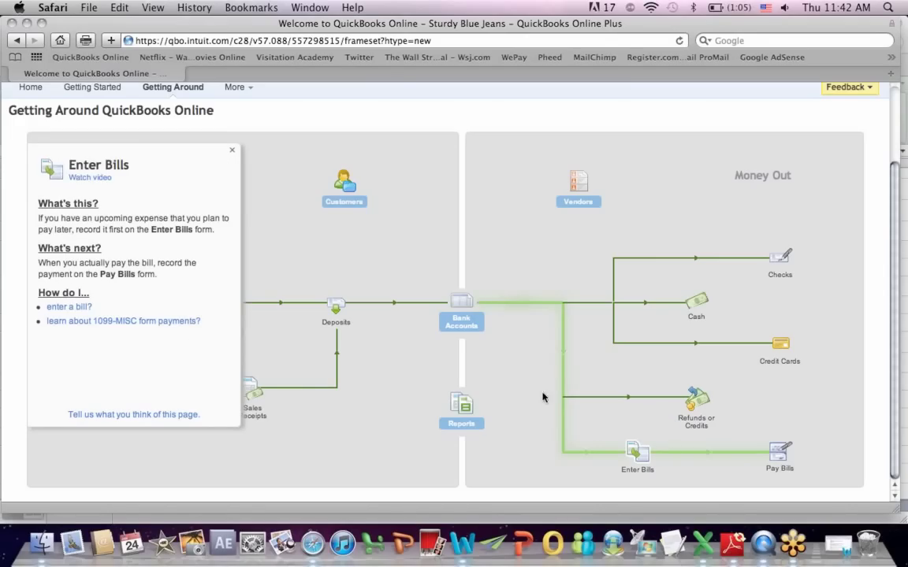